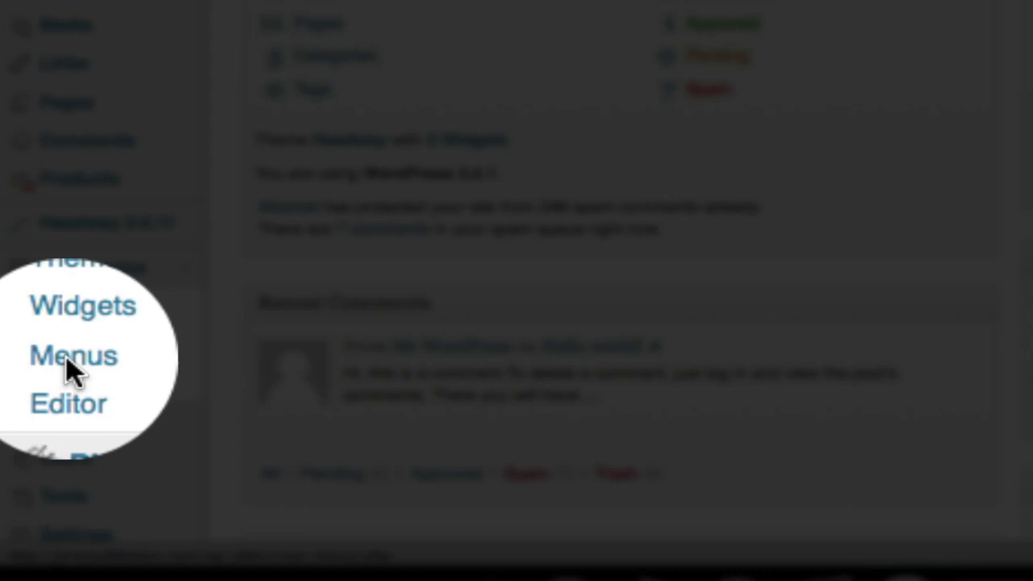
Step: Create an empty menu named 'Main Nav' under Appearance > Menus
click(68, 363)
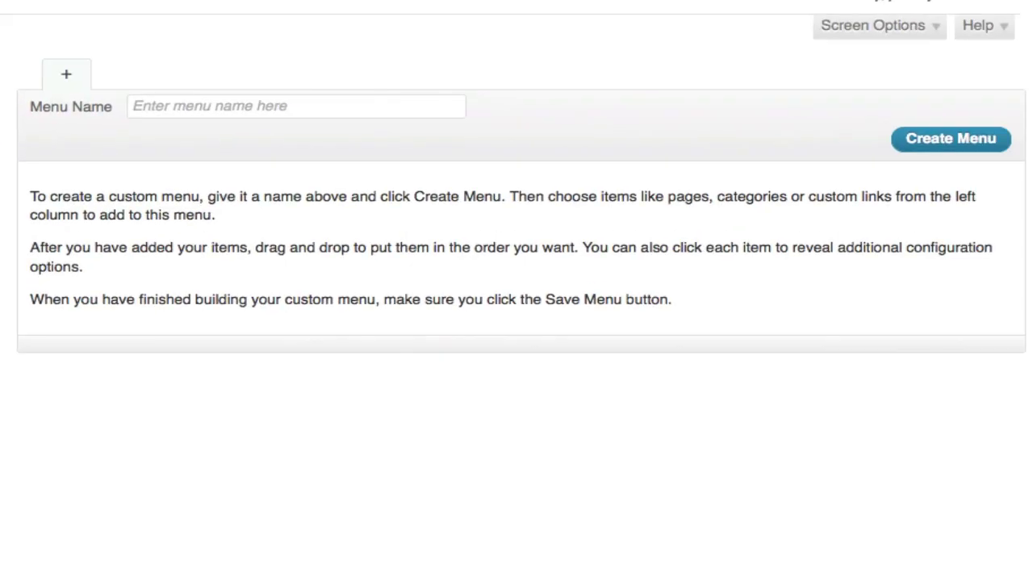
click(171, 105)
text(M)
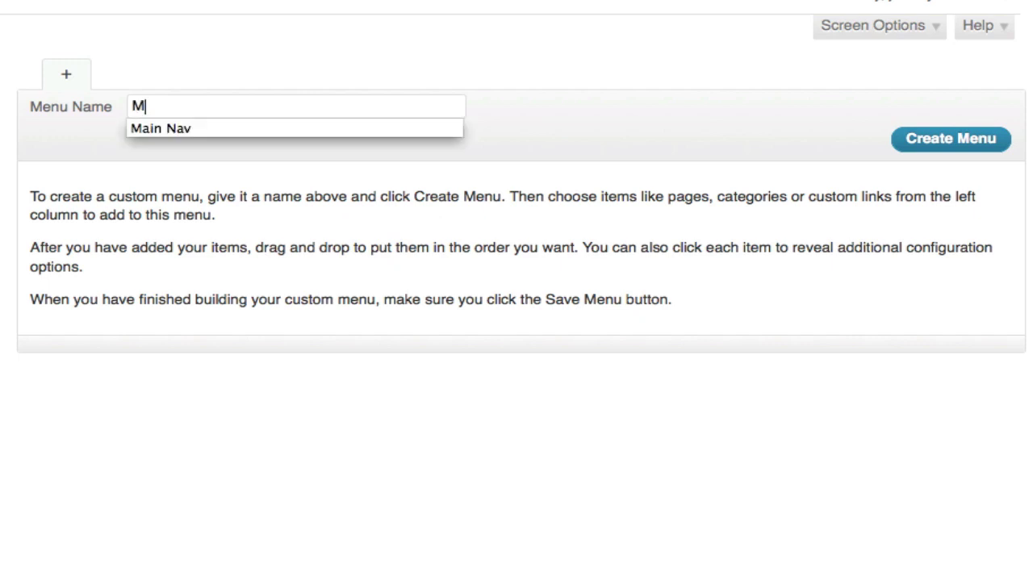
key(Down)
key(Return)
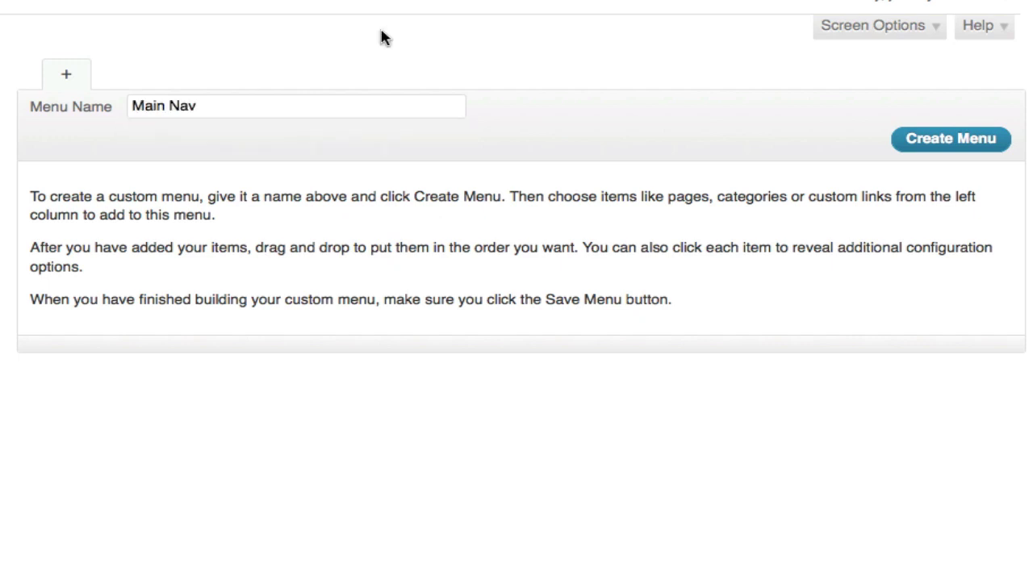
click(929, 139)
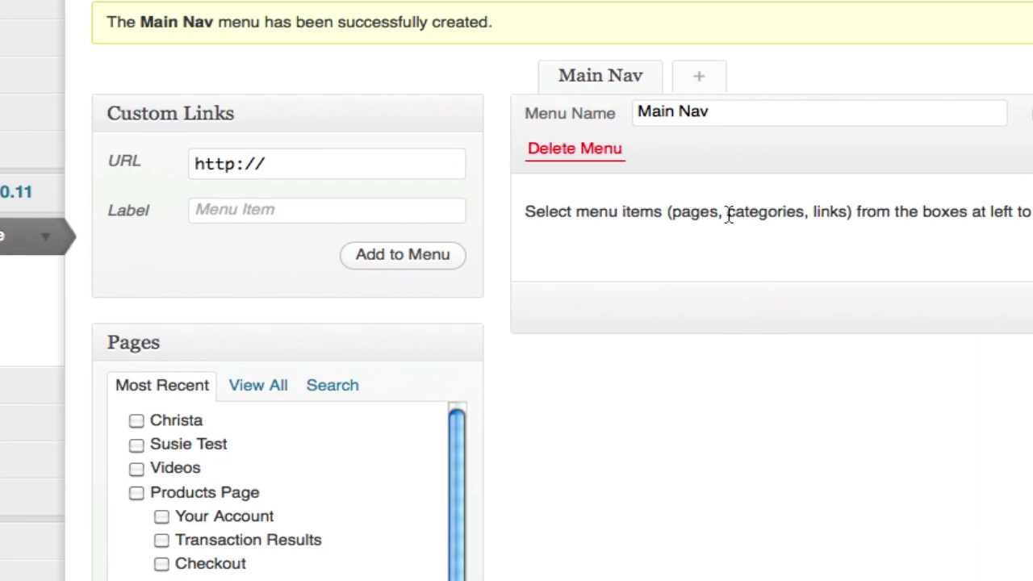
Step: Add all of the site's pages to Main Nav and save the menu
scroll(339, 335, down, 3)
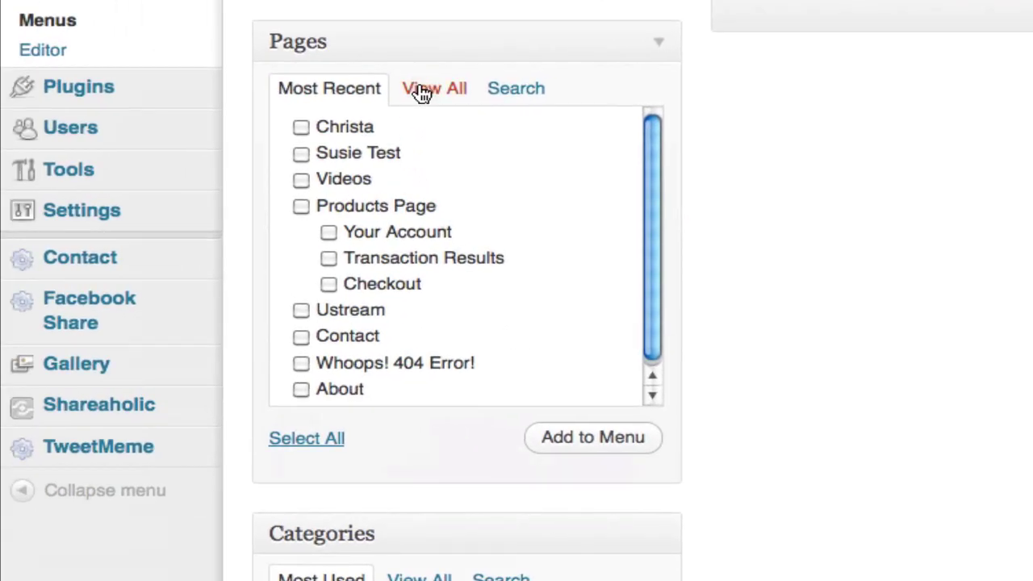
click(421, 91)
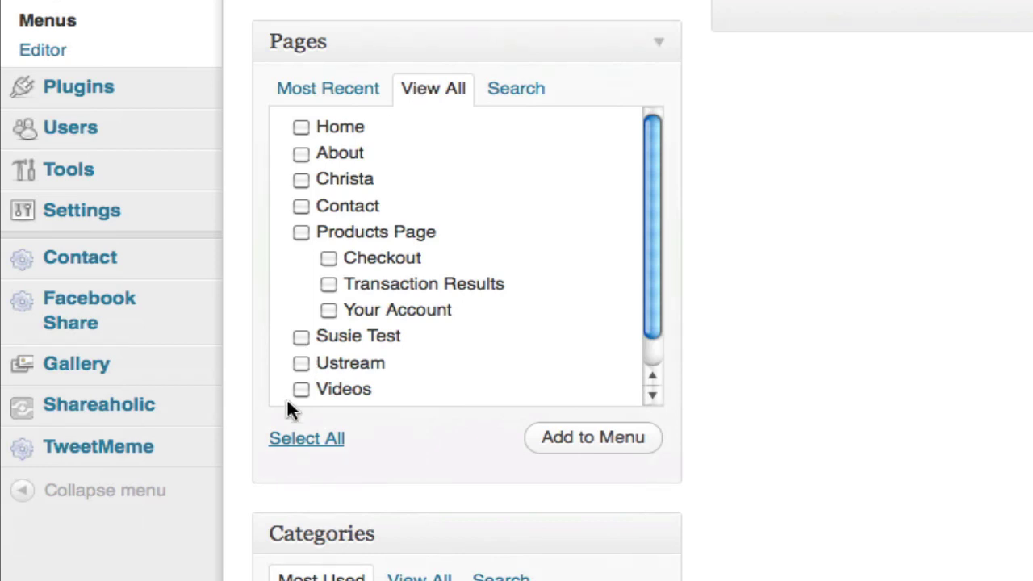
click(301, 446)
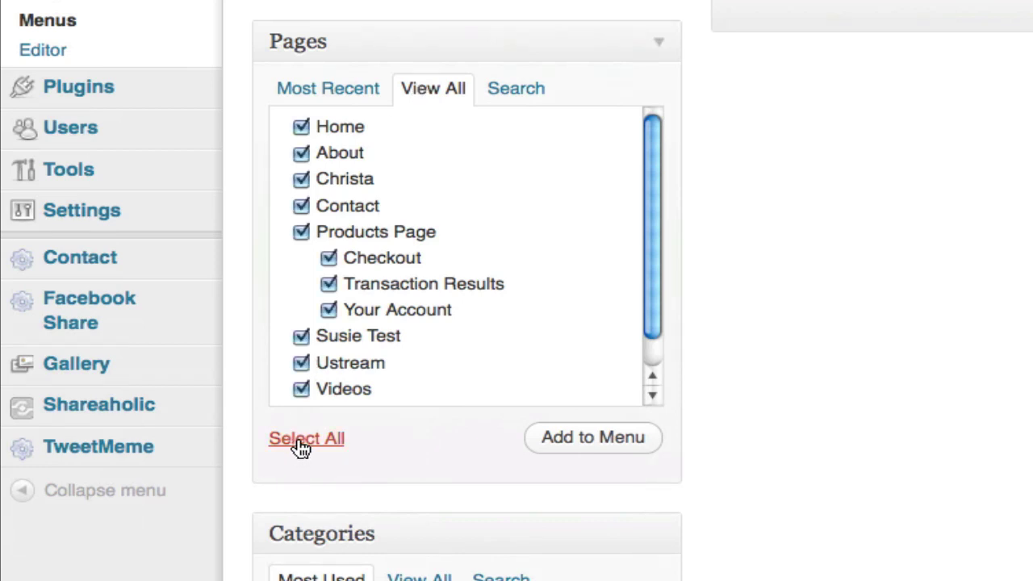
click(565, 444)
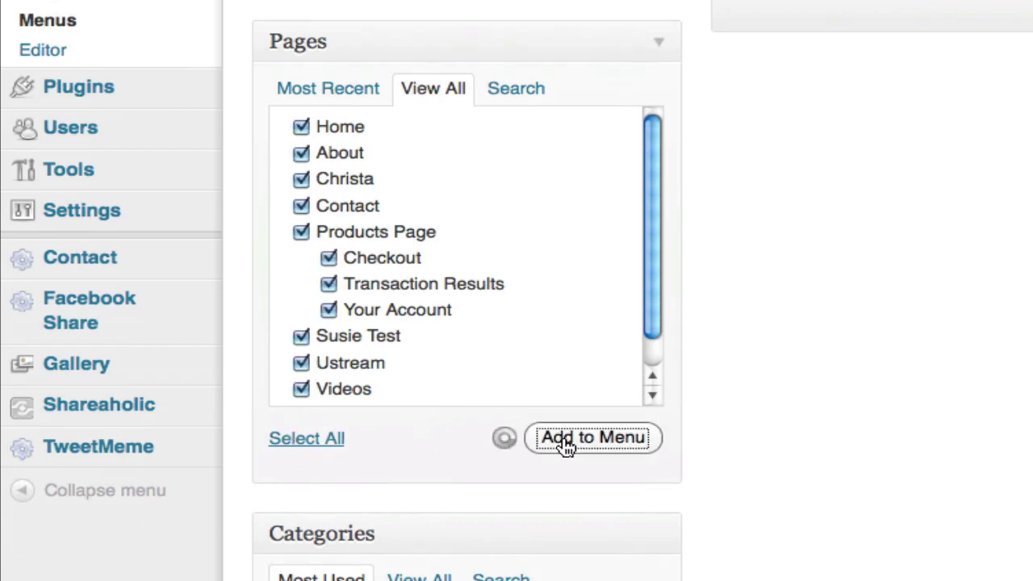
scroll(726, 501, down, 3)
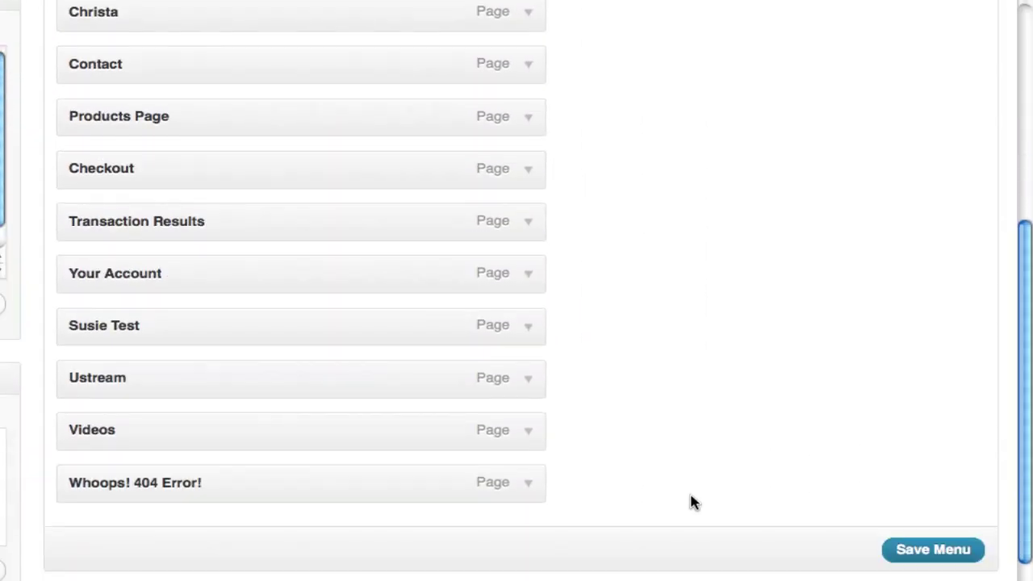
click(942, 551)
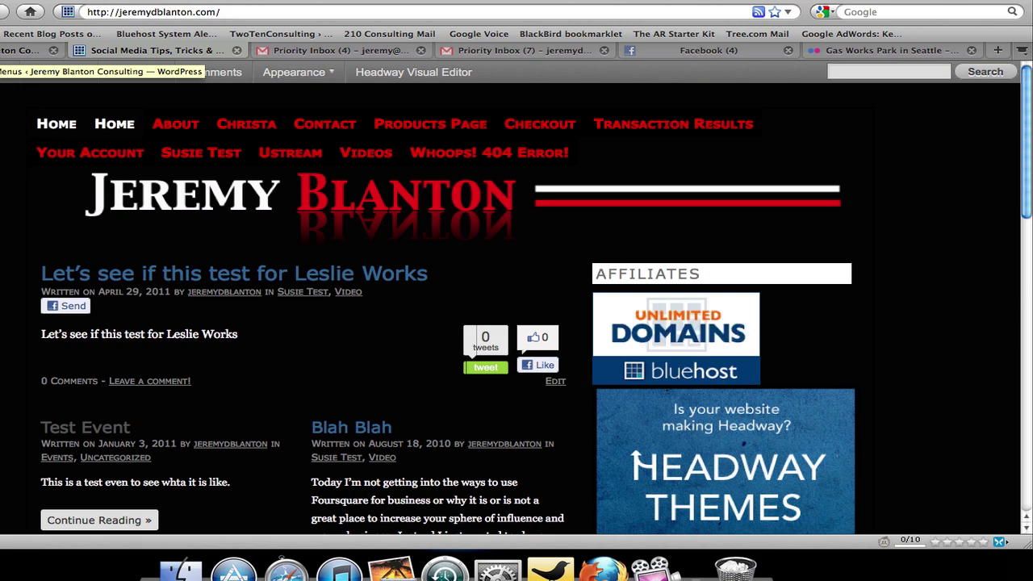
Step: Remove the Home and Christa items from the Main Nav menu
click(24, 50)
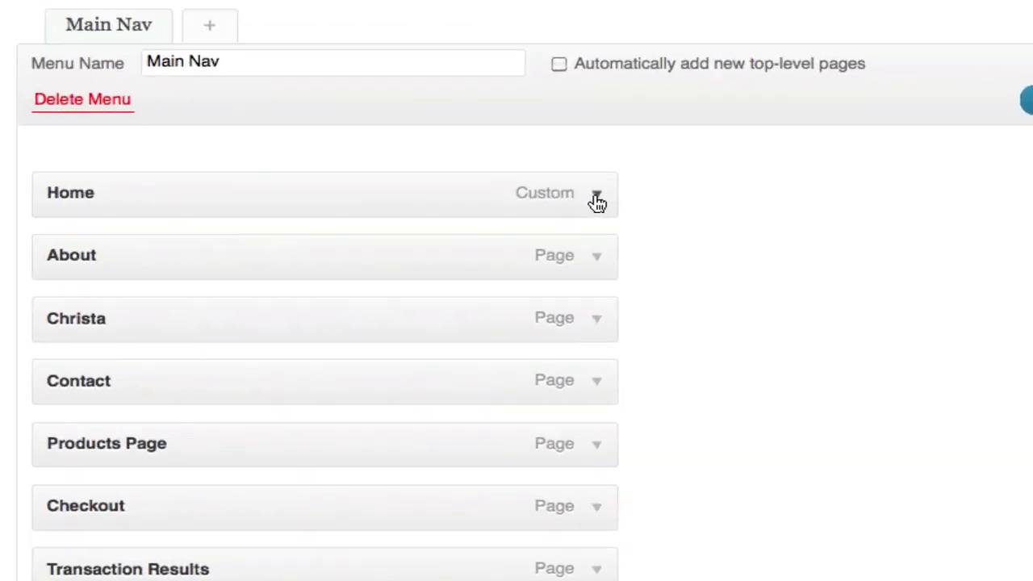
click(653, 277)
click(79, 390)
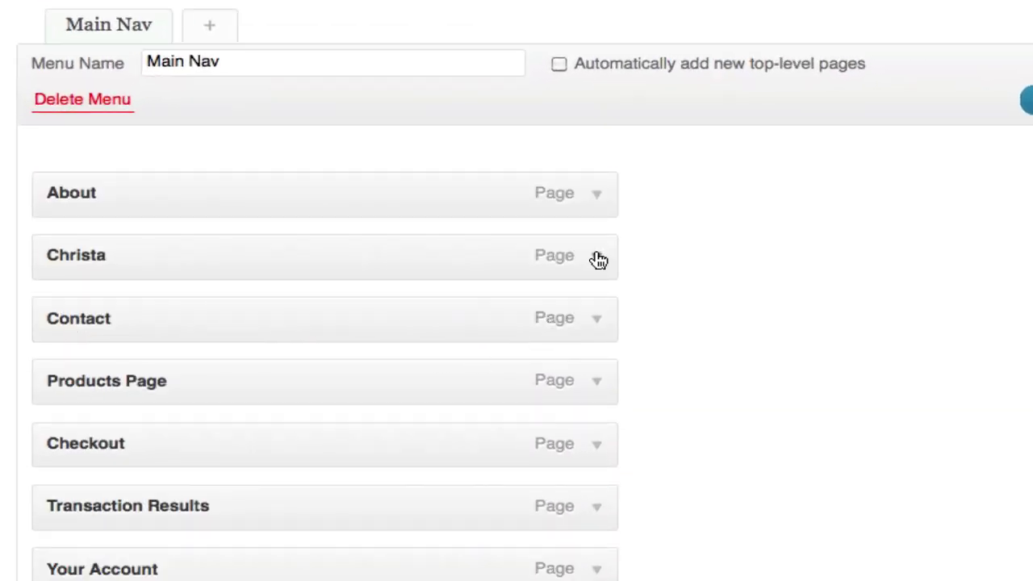
click(595, 256)
click(100, 434)
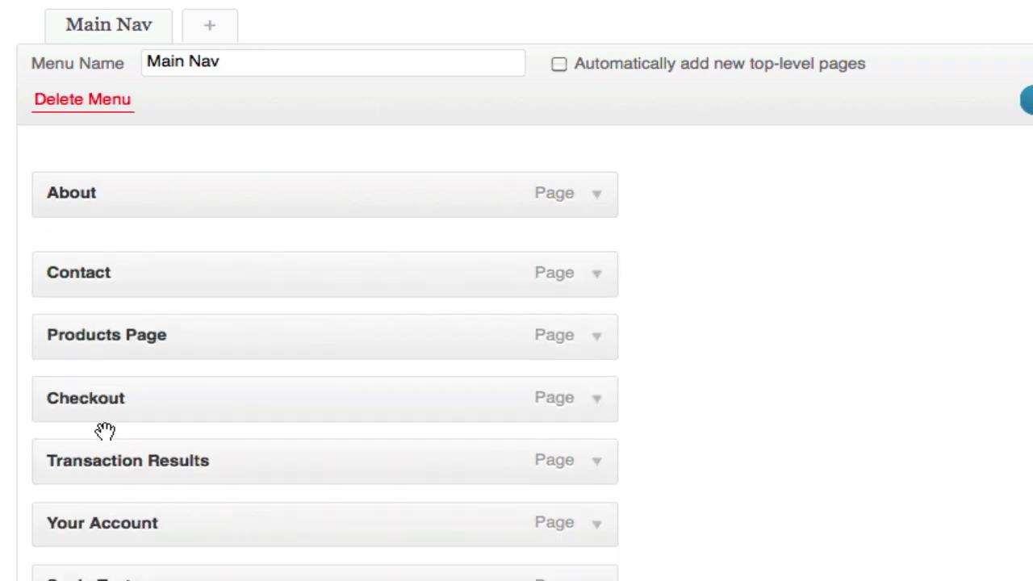
Step: Remove the Whoops! 404 Error! and Susie Test items from the menu
scroll(270, 486, down, 1)
scroll(269, 486, down, 5)
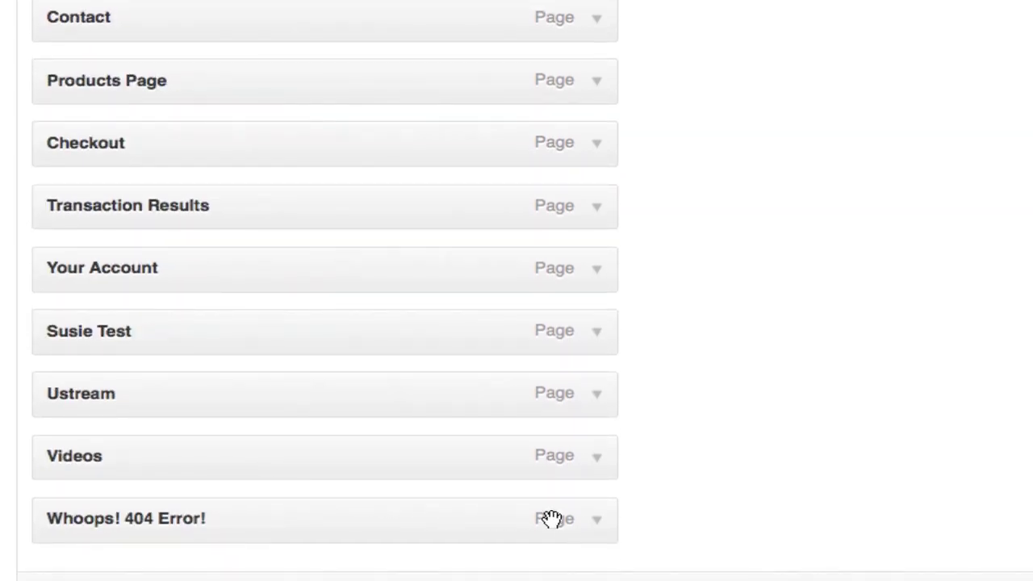
click(584, 531)
scroll(583, 537, down, 5)
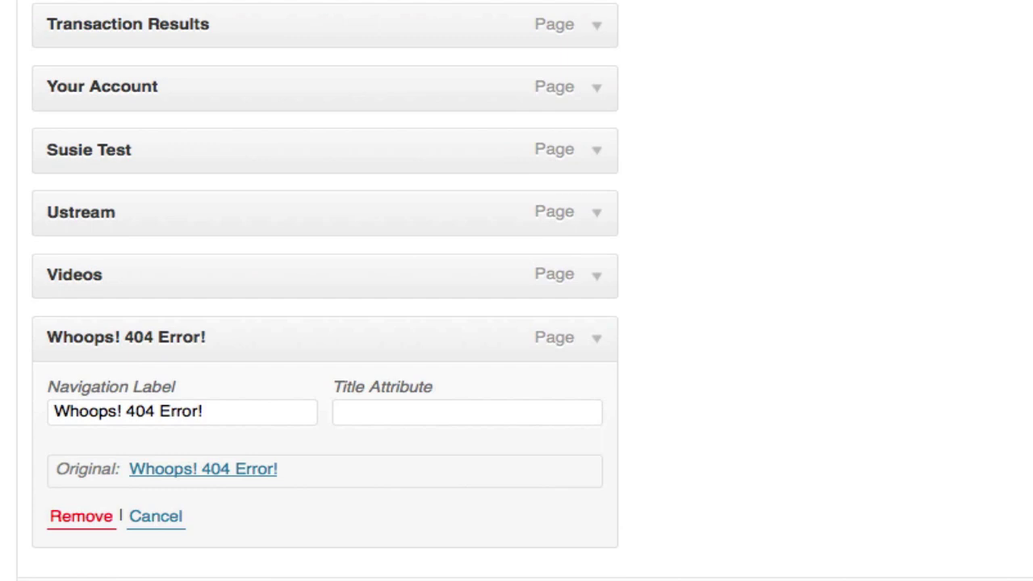
scroll(323, 529, down, 1)
click(83, 507)
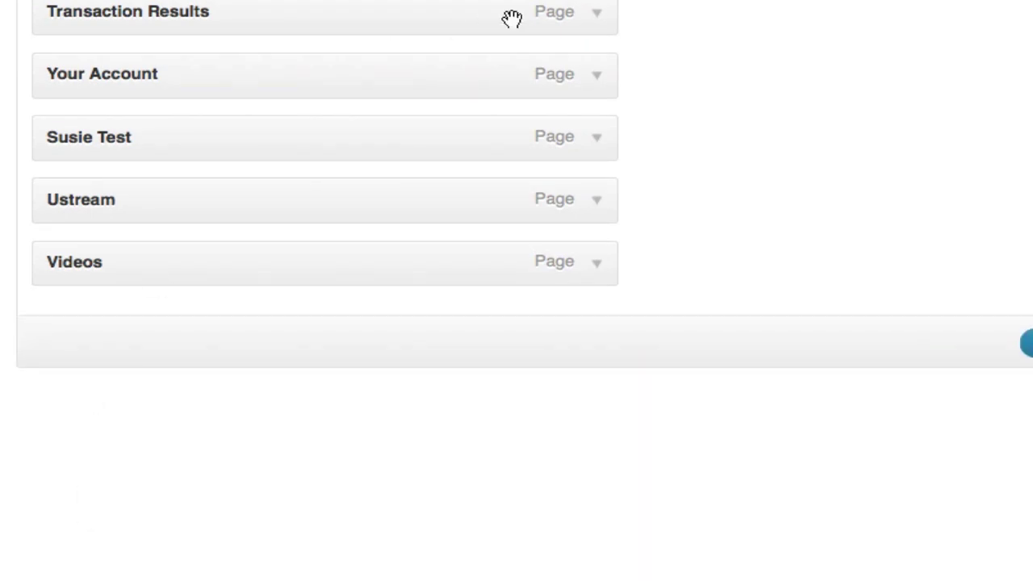
click(595, 139)
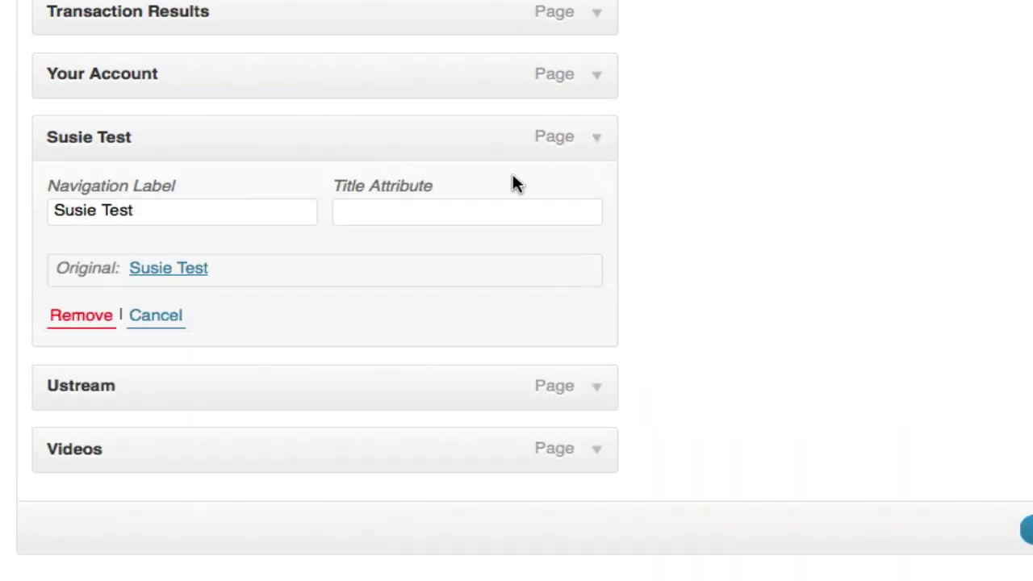
click(81, 317)
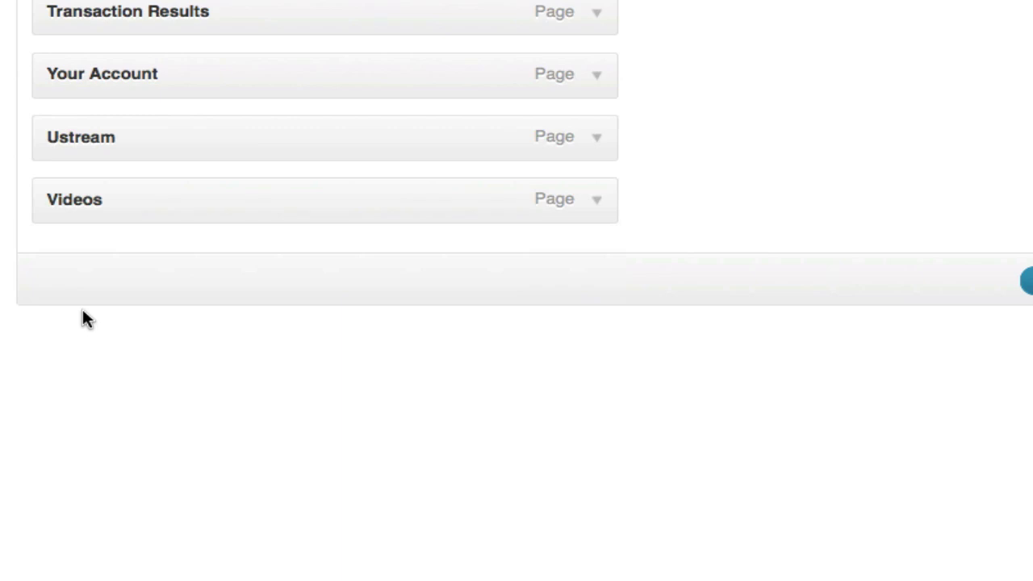
scroll(82, 308, up, 3)
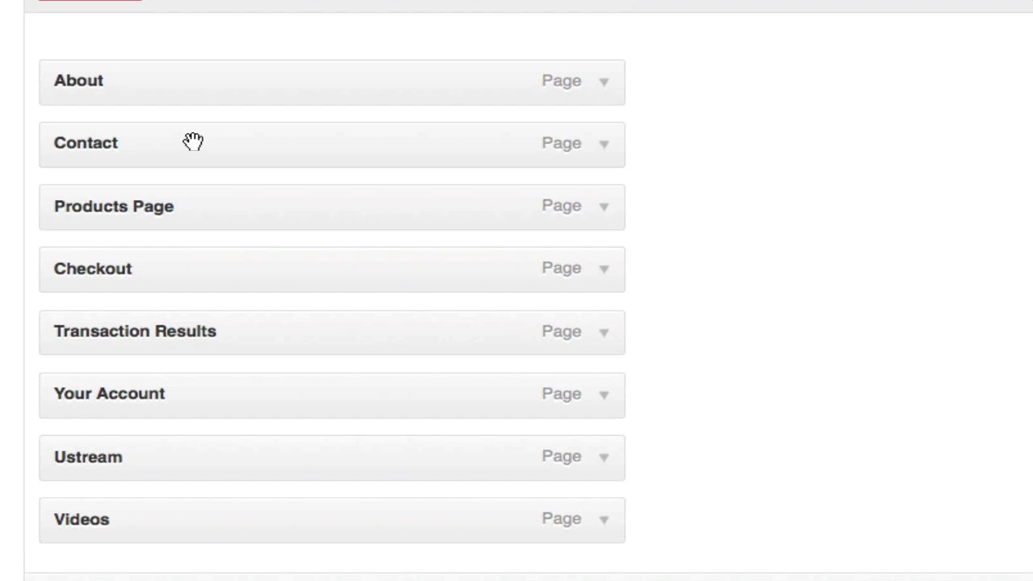
Step: Move Contact to the bottom and Videos to the top, nest Ustream under Videos, and put About above Contact
mouse_move(192, 141)
mouse_down()
mouse_move(201, 208)
mouse_move(161, 559)
mouse_move(187, 553)
mouse_up()
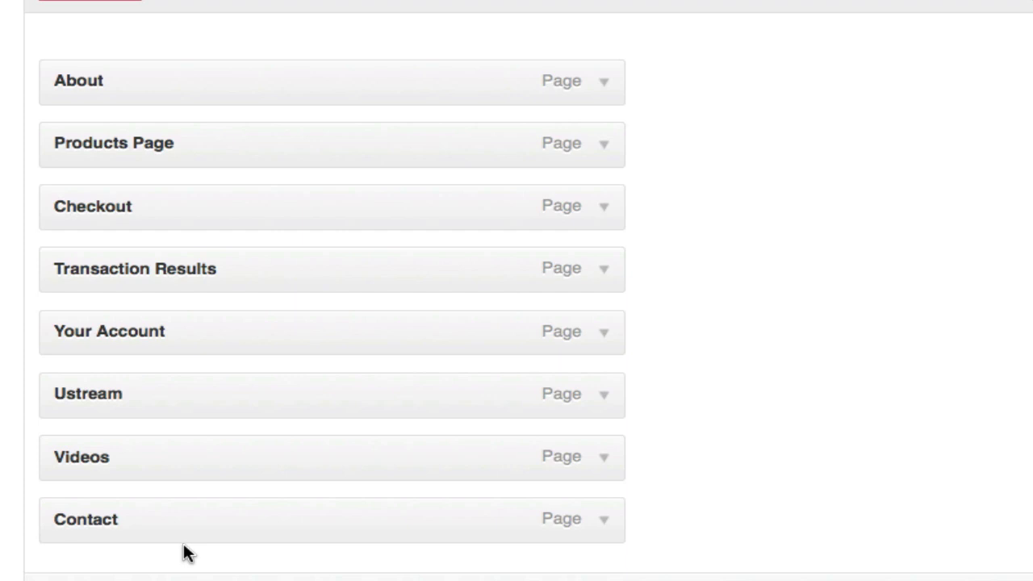
mouse_move(177, 467)
mouse_down()
mouse_move(207, 102)
mouse_move(162, 88)
mouse_move(157, 72)
mouse_up()
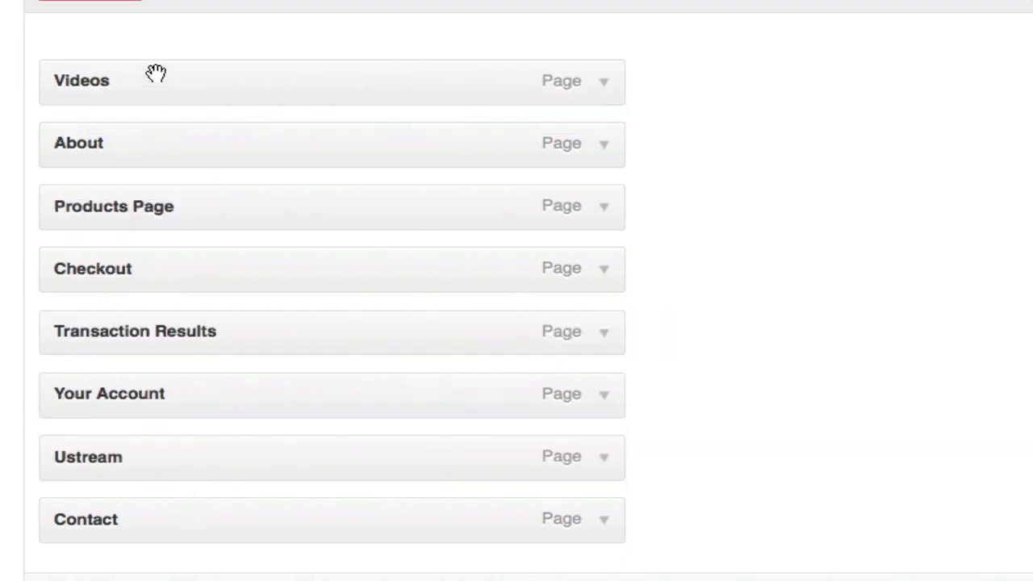
mouse_move(107, 460)
mouse_down()
mouse_move(145, 133)
mouse_move(175, 146)
mouse_up()
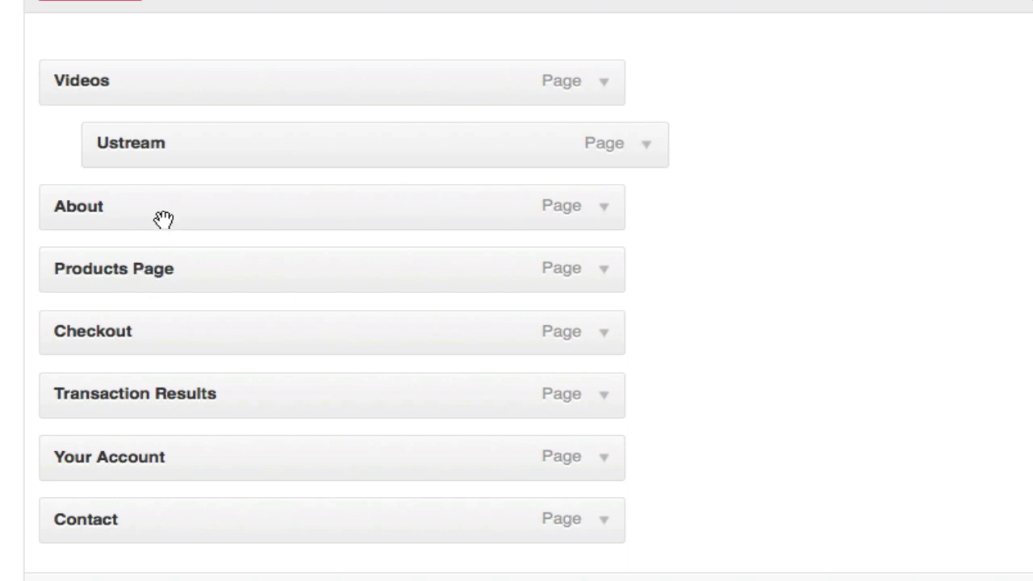
drag(163, 213, 156, 491)
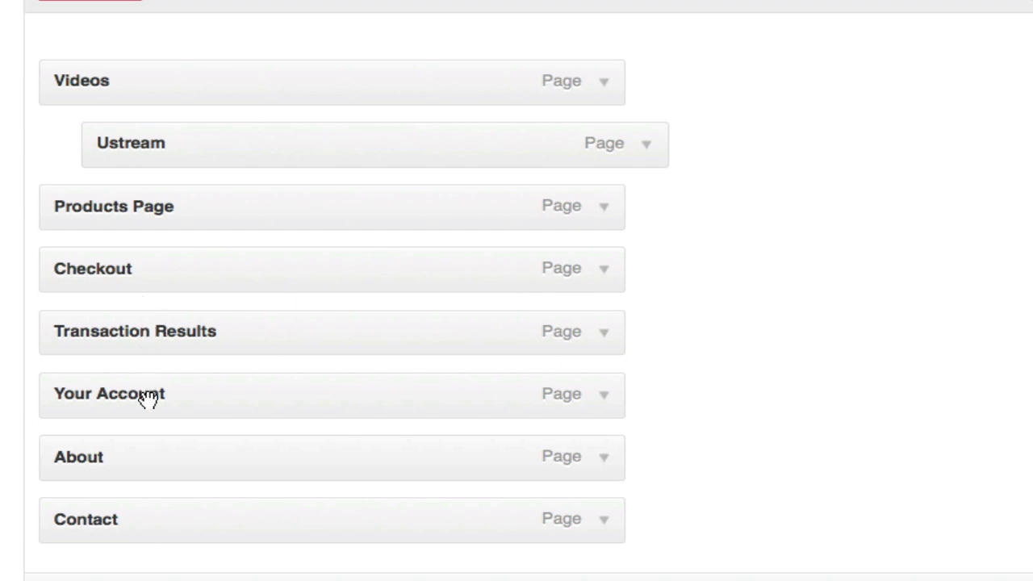
Step: Make Transaction Results and Your Account sub-items of Products Page, with Checkout under Your Account
mouse_move(161, 330)
mouse_down()
mouse_move(192, 258)
mouse_move(216, 267)
mouse_up()
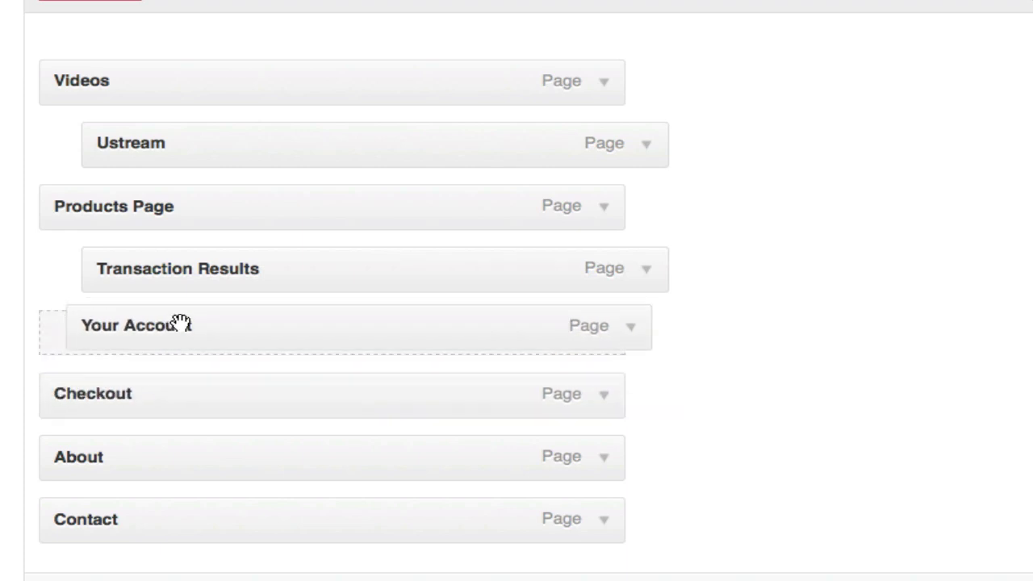
drag(181, 323, 212, 321)
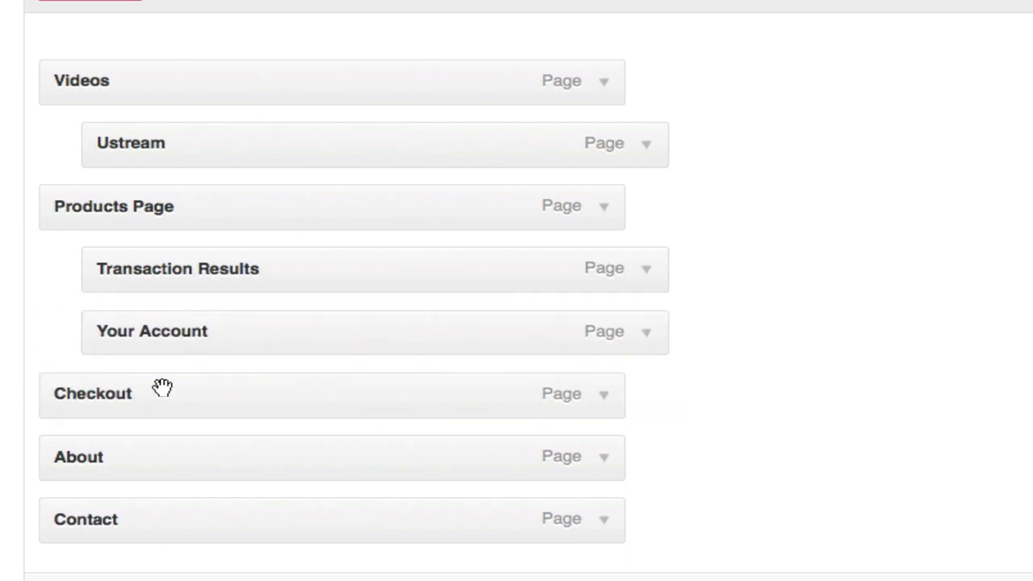
drag(121, 392, 243, 382)
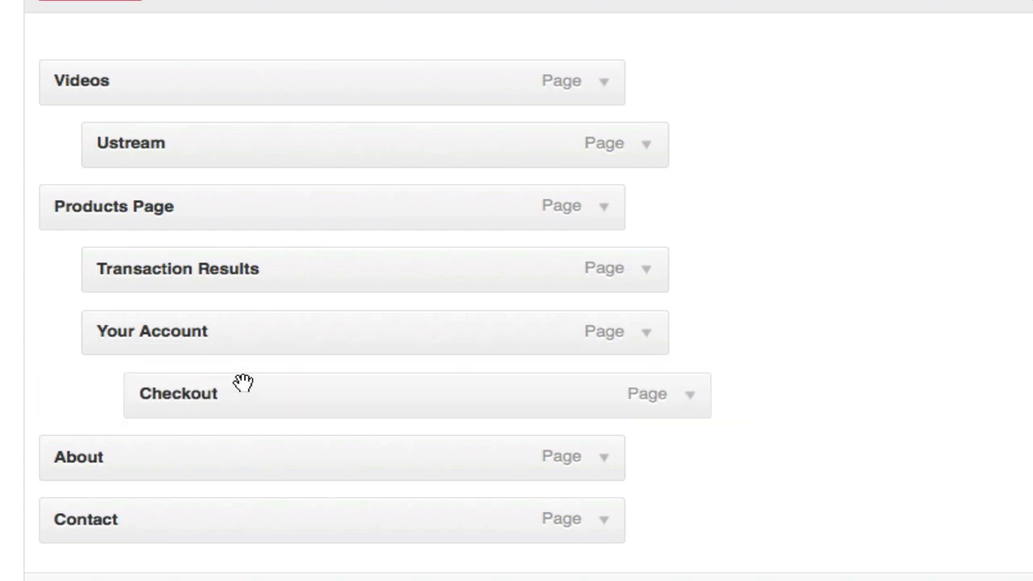